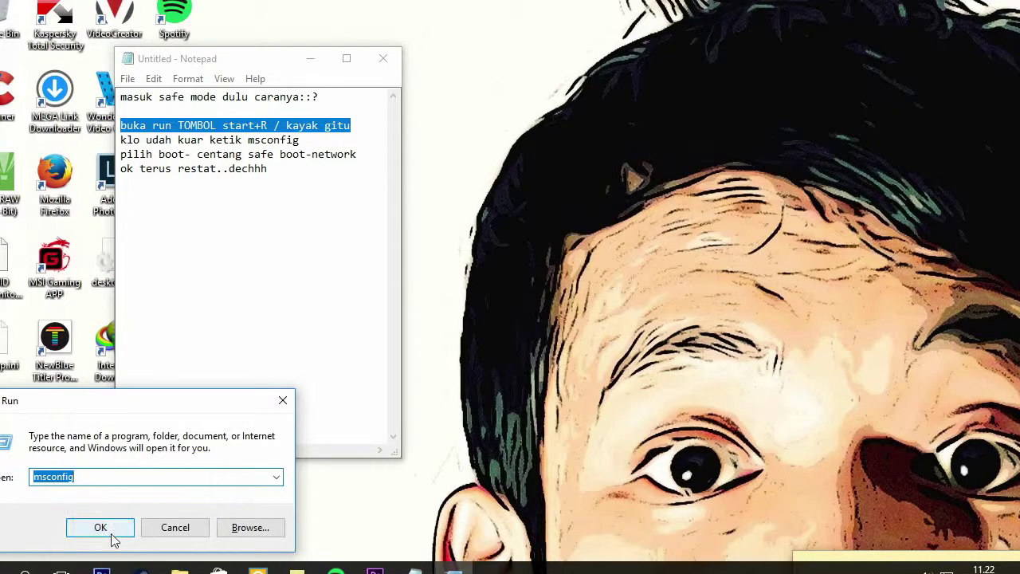
Open System Configuration with msconfig and enable Safe boot with the Network option in the boot settings
left_click_drag(393, 128, 522, 98)
mouse_move(316, 142)
left_mouse_down()
mouse_move(189, 142)
mouse_move(120, 127)
mouse_move(106, 140)
mouse_move(121, 126)
mouse_move(120, 141)
mouse_move(372, 153)
left_mouse_up()
left_click(119, 154)
left_click(472, 125)
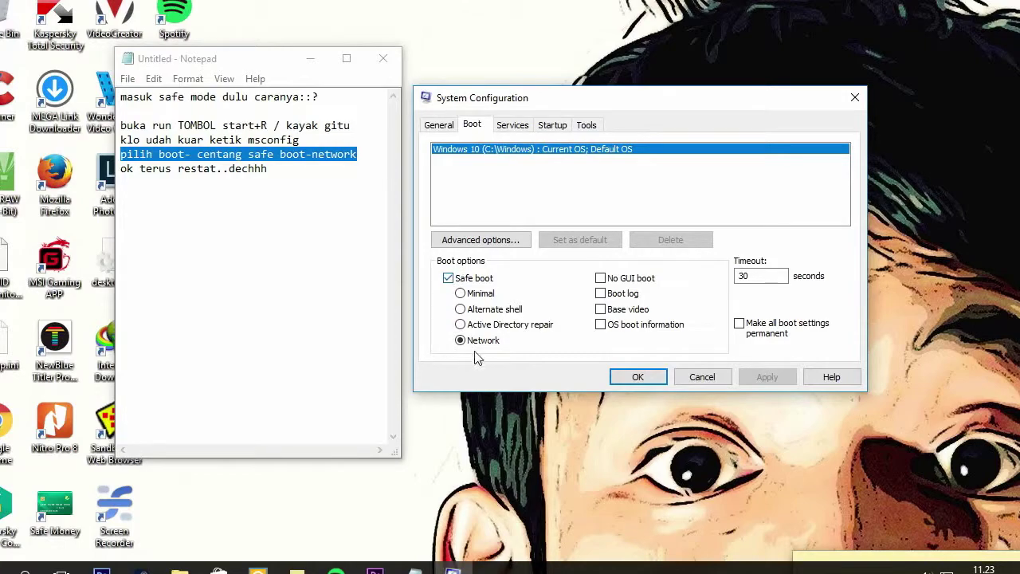
left_click(639, 377)
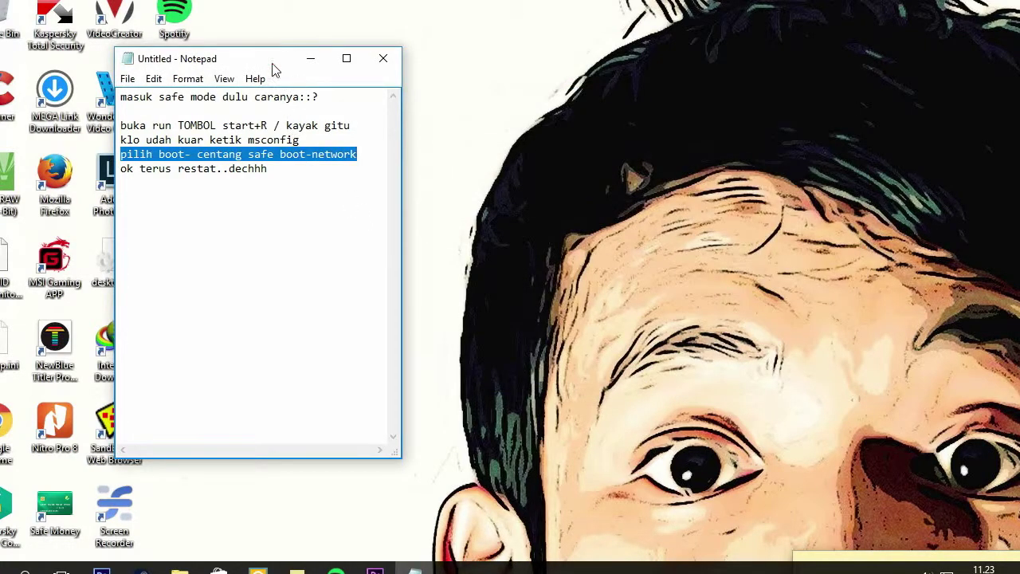
Reposition the Notepad window and add the heading "STEP 1" at the start of the note
left_click_drag(271, 63, 240, 159)
left_click_drag(248, 270, 66, 307)
left_click_drag(237, 152, 361, 65)
left_click(213, 106)
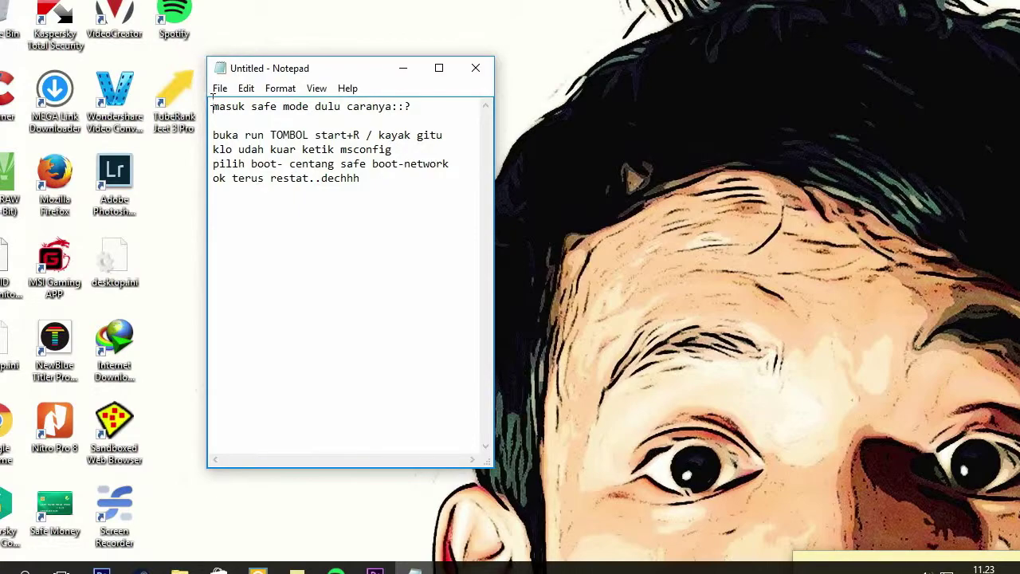
key("Return")
type("STEP 1")
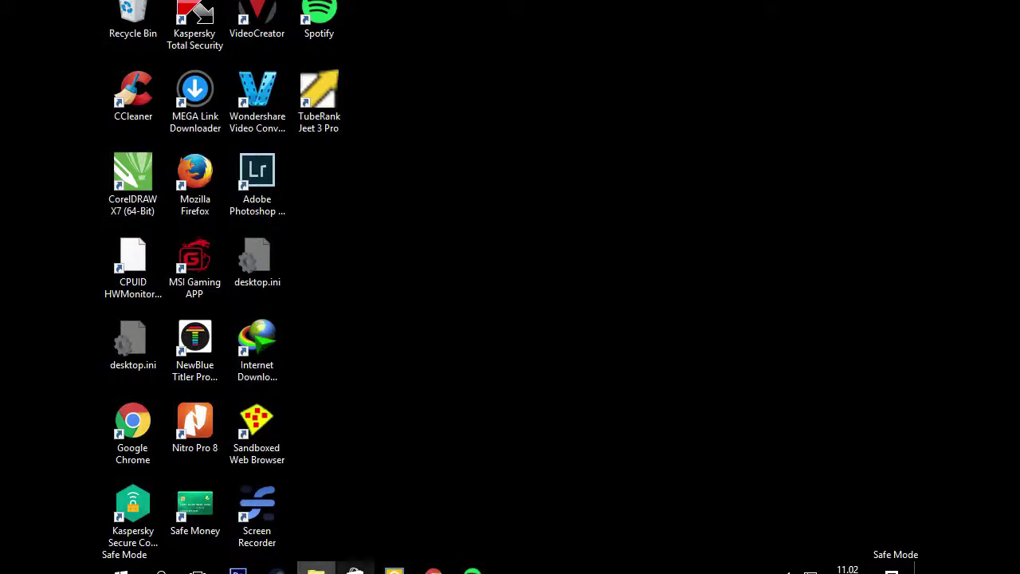
Open the RESET KIS 2017 folder in Music and extract the Kaspersky Reset Trial archive there
left_click(316, 567)
scroll(409, 426, "down", 2)
scroll(431, 413, "up", 1)
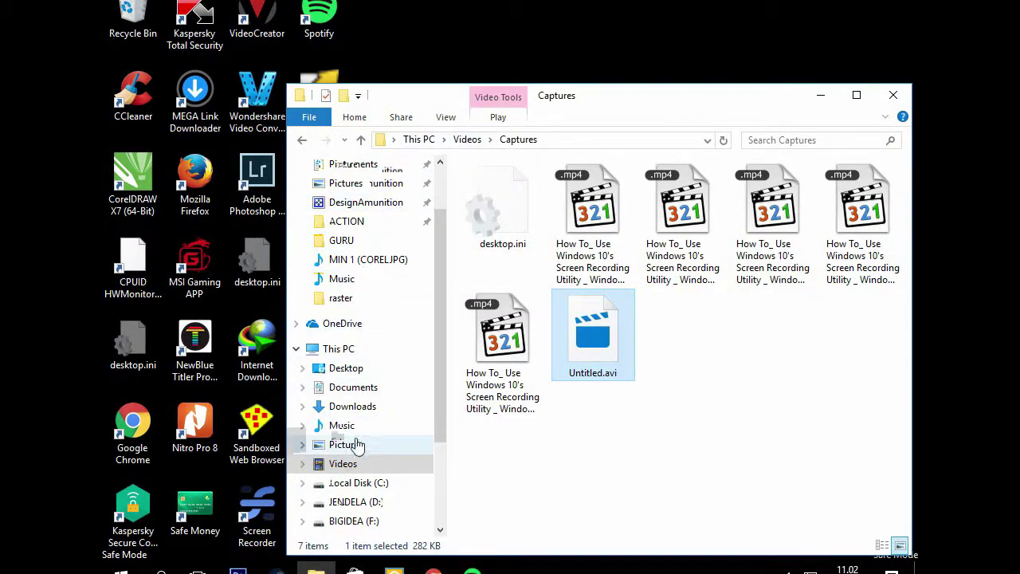
left_click(343, 425)
double_click(756, 221)
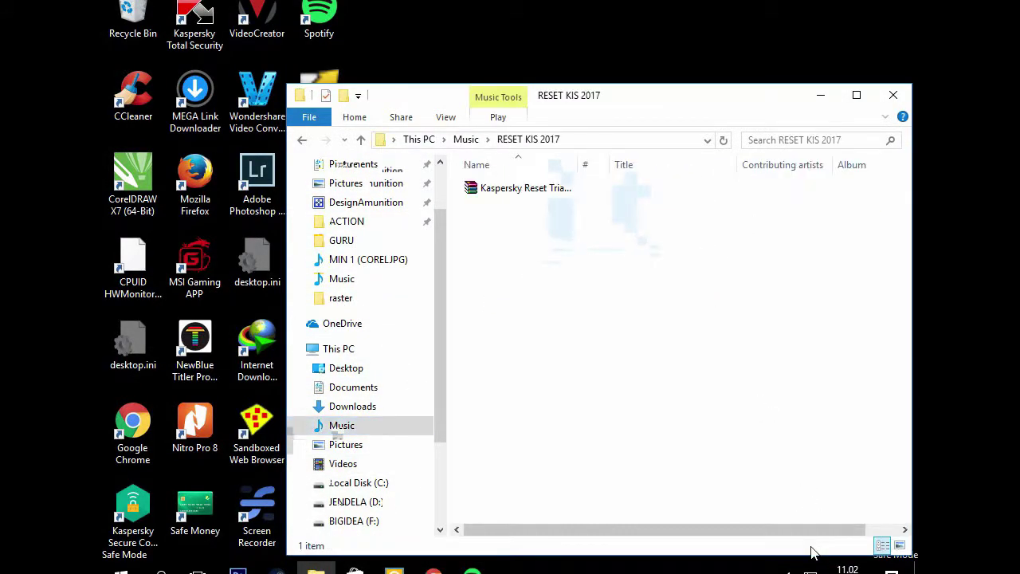
right_click(524, 189)
left_click(554, 200)
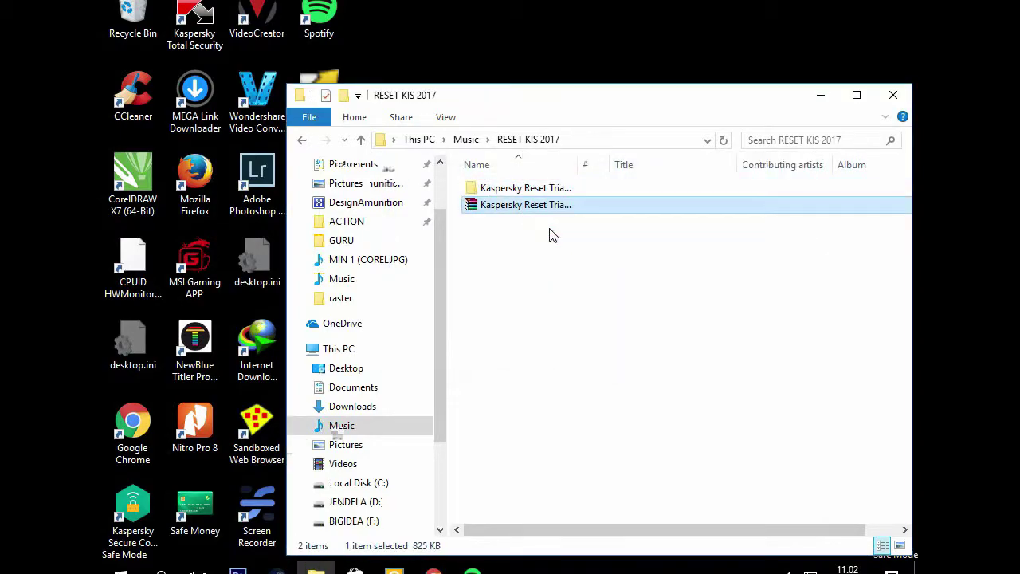
Launch KRT v5.1.0.29 from the extracted folder and run its activation reset for Kaspersky Total Security
left_click(528, 191)
double_click(529, 191)
double_click(526, 188)
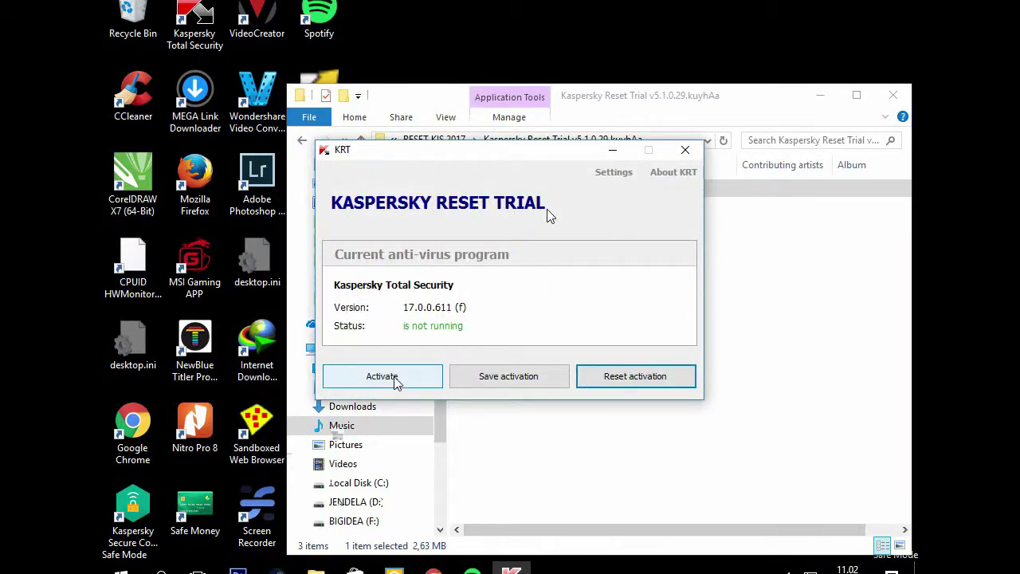
left_click(401, 378)
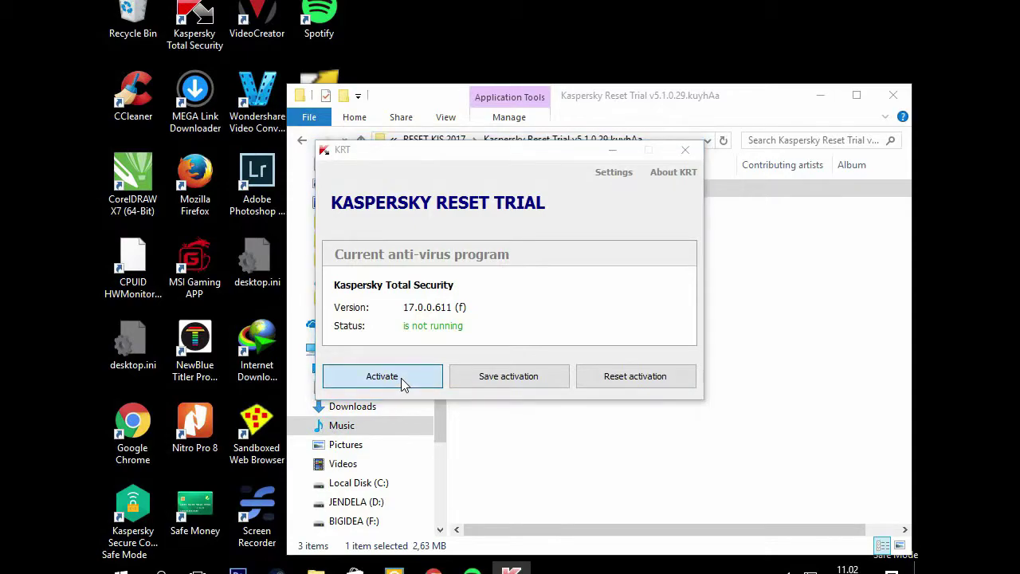
left_click(759, 507)
left_click(626, 382)
left_click(479, 335)
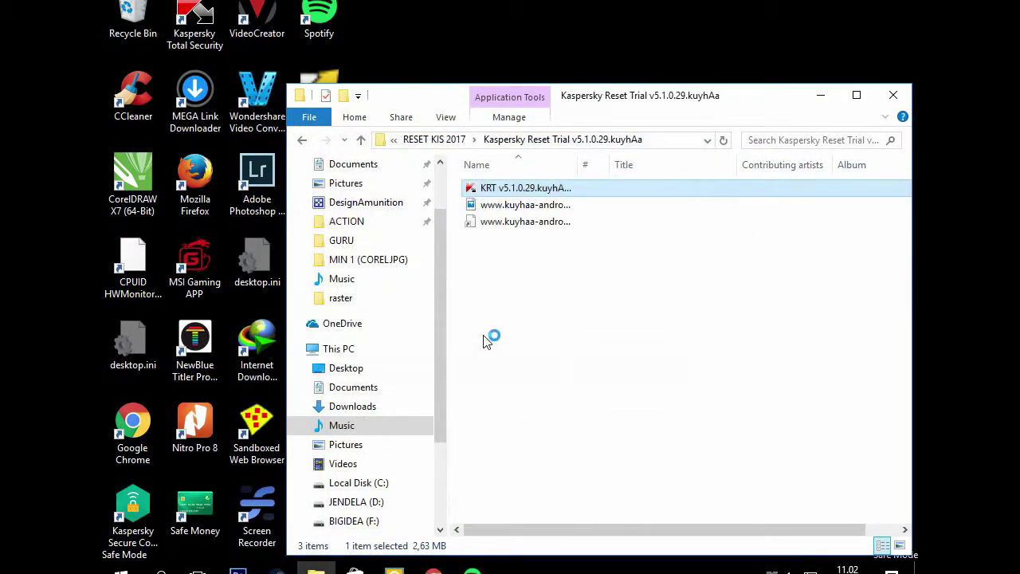
Open a new Notepad note and write the lines "setelah restat masuk tampilan safe mode" and "dibuka softwarenya"
key("super+r")
left_click(236, 527)
type("setelah restt")
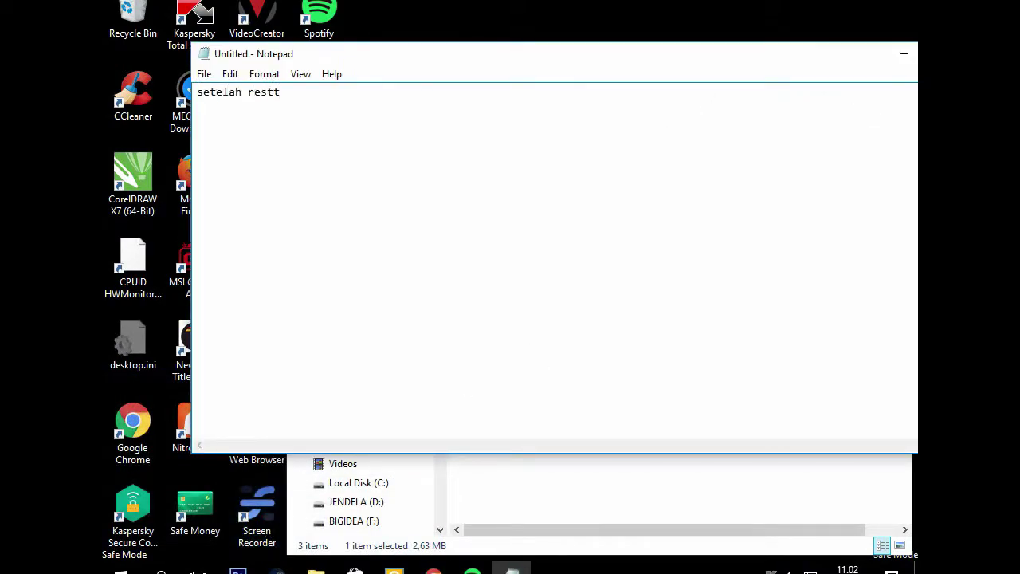
key("BackSpace")
type("at masuk tampilan safe mode")
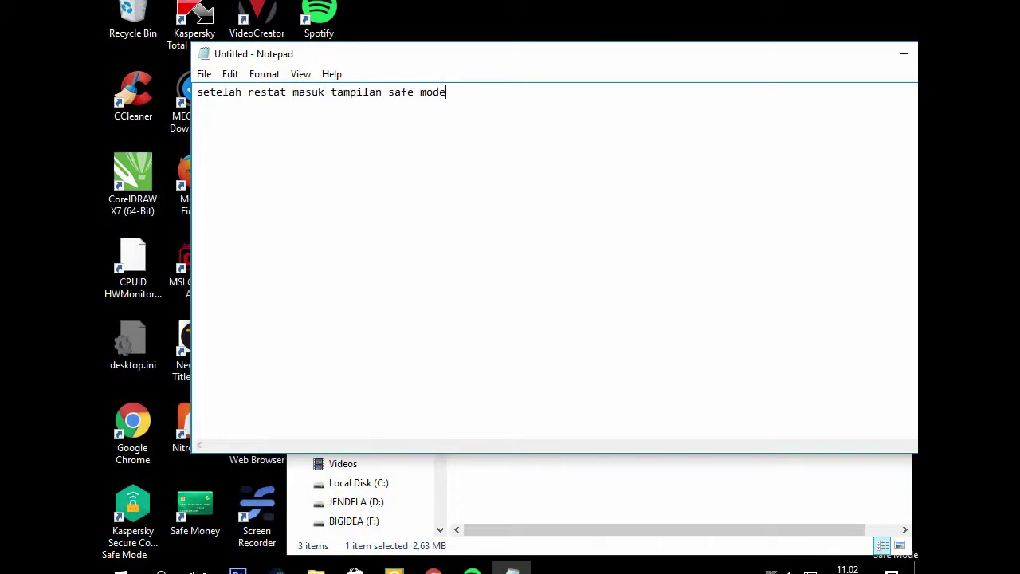
left_click_drag(553, 61, 630, 255)
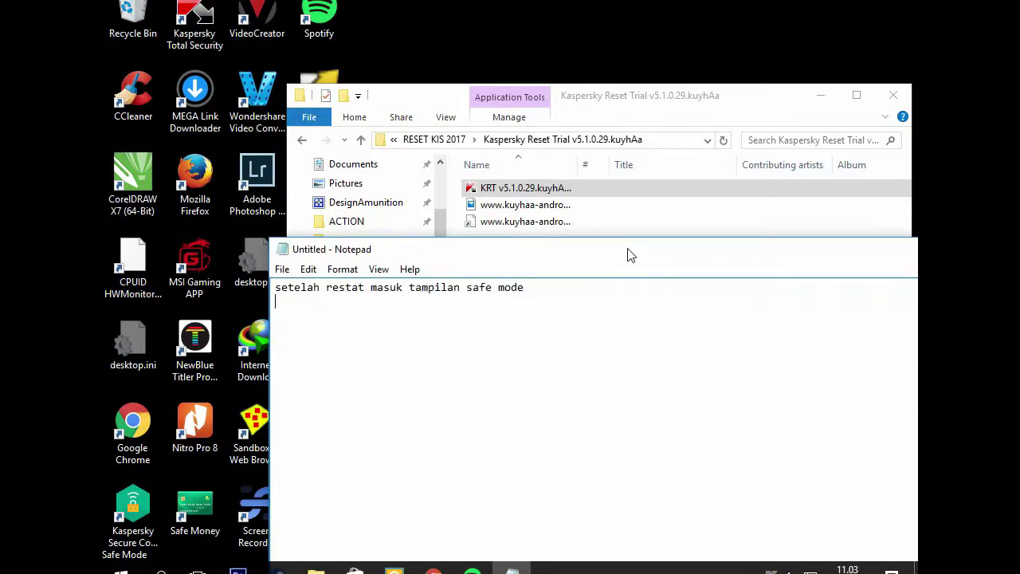
type("dibuka softwarenya")
Launch KRT again and append "pilih reset (internet harus online)" to the second line of the note
double_click(527, 189)
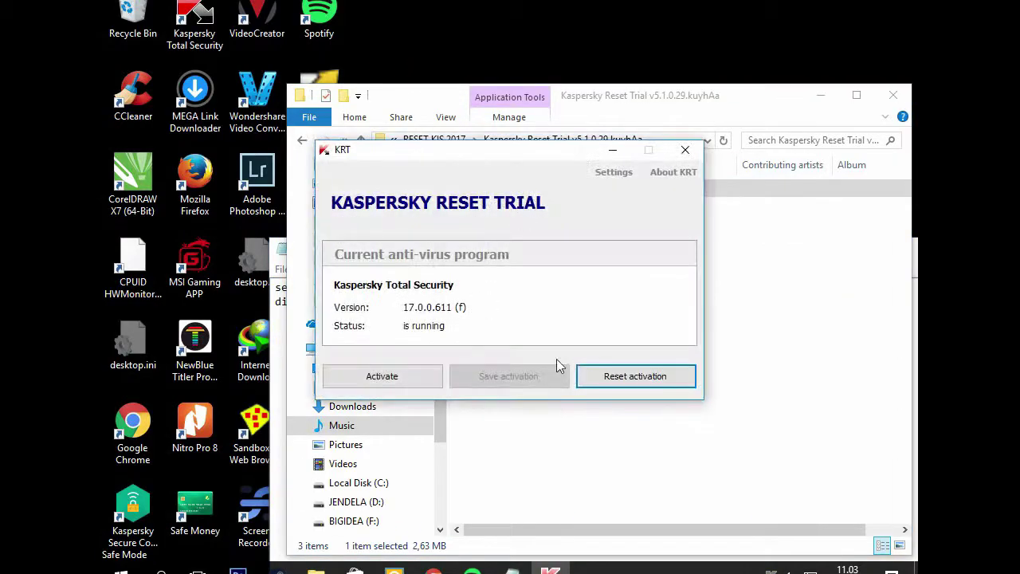
left_click(281, 446)
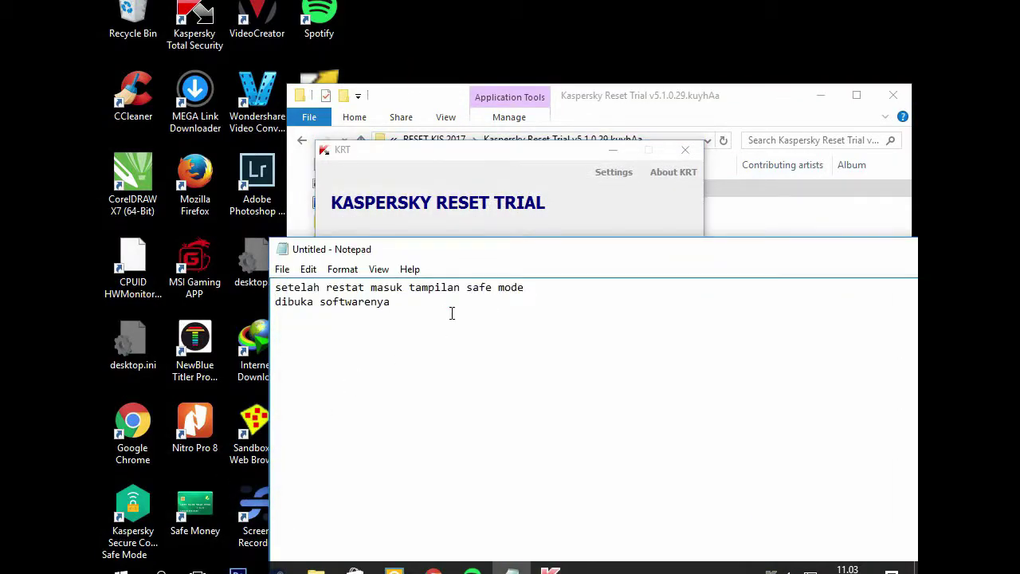
type("pilih reset (inter)")
key("Left")
type("internet harus inline")
key("BackSpace")
key("BackSpace")
key("BackSpace")
key("BackSpace")
key("BackSpace")
key("BackSpace")
type("online")
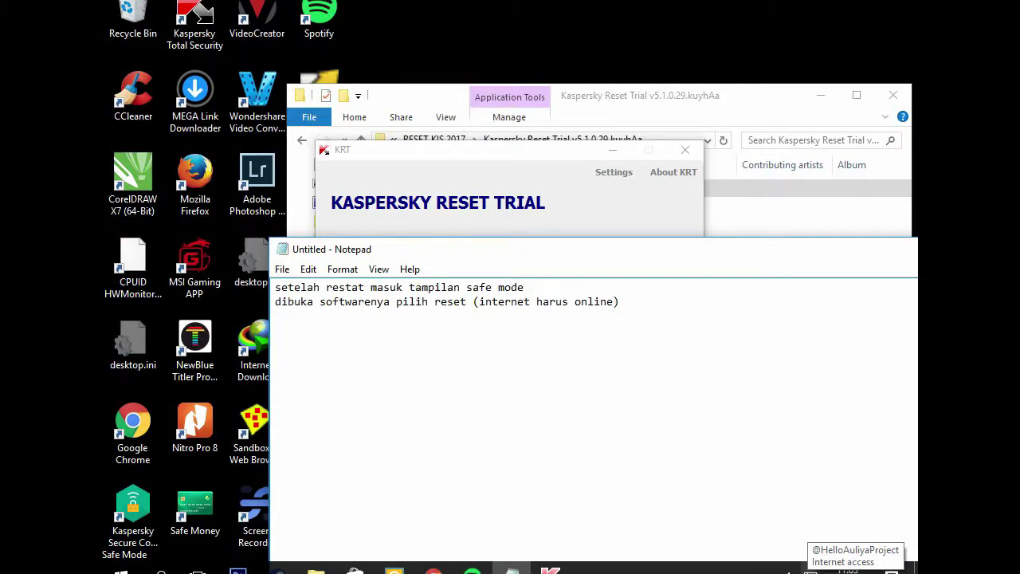
Bring the Kaspersky Reset Trial window to the front and close it
left_click(551, 570)
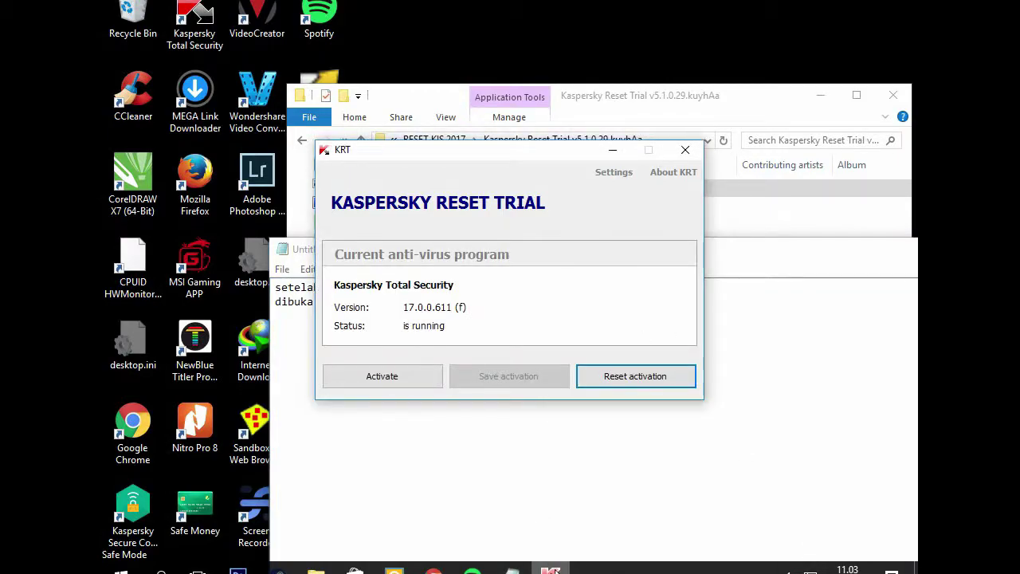
left_click(686, 150)
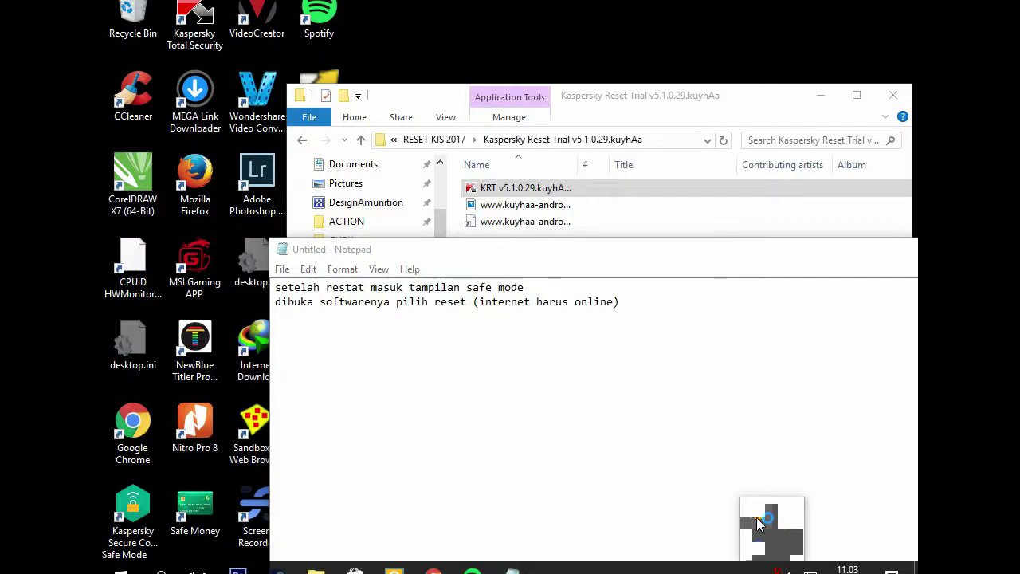
Add the note line "habis dklik ntar kasperskynya keluar sendiri tunggu dulu" and move the note clear of the Kaspersky loading window
left_click(754, 317)
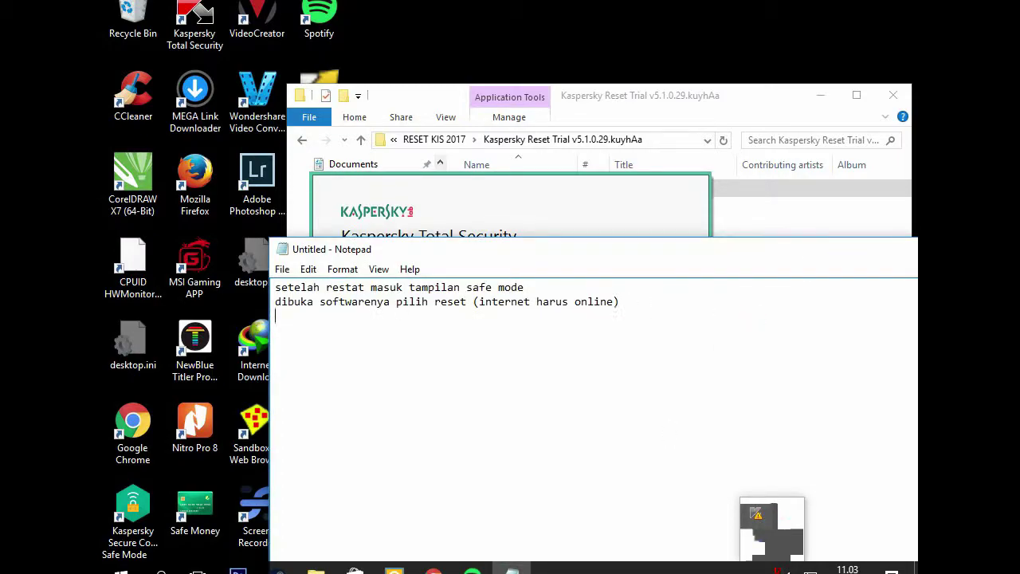
type("habis dklik ntar kaspersk")
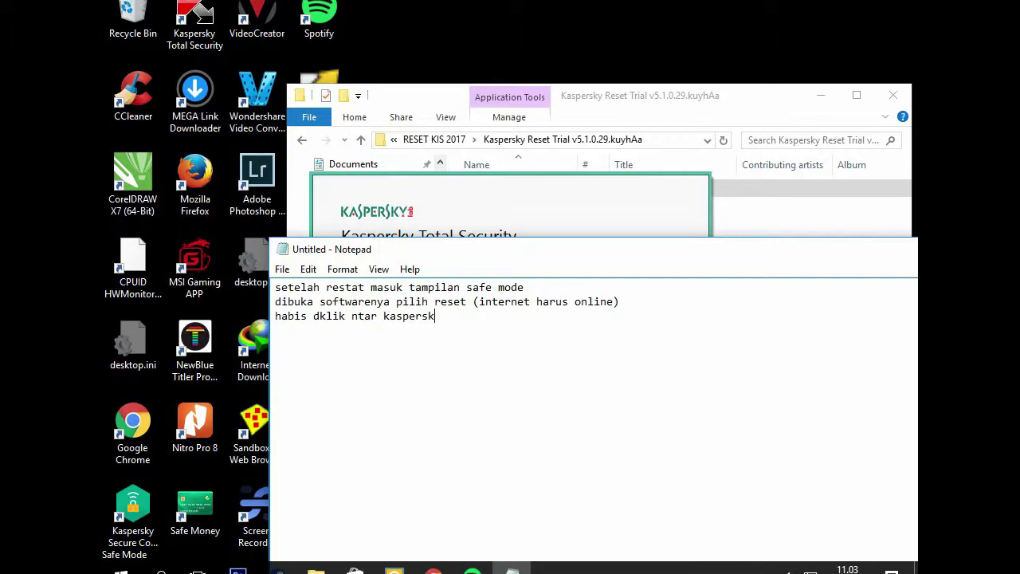
type(" nya keluar sendi")
type("   tingg")
key("BackSpace")
key("BackSpace")
key("BackSpace")
key("BackSpace")
type("unggu disik")
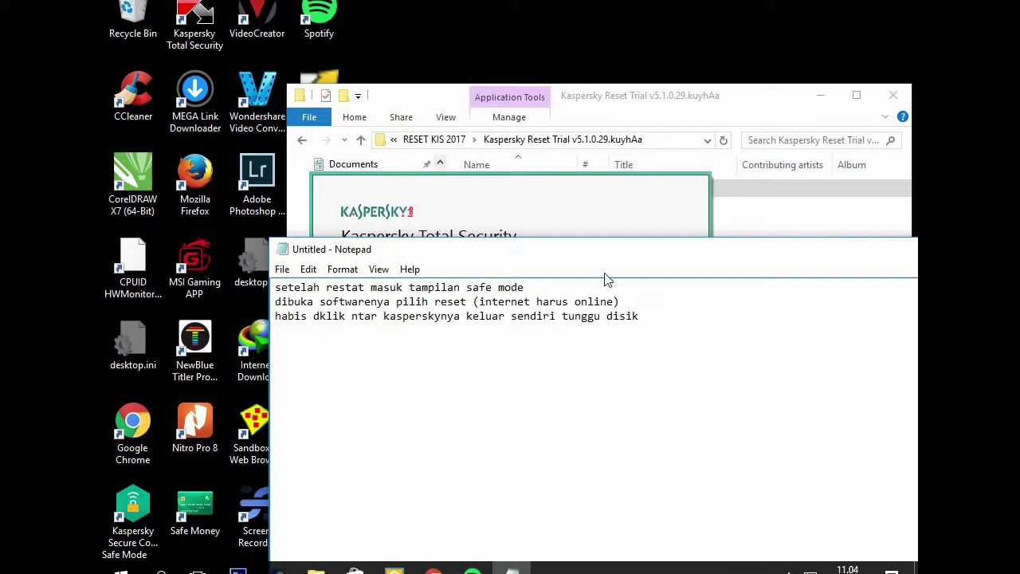
left_click_drag(582, 259, 576, 316)
left_click_drag(647, 377, 606, 373)
type("ulu")
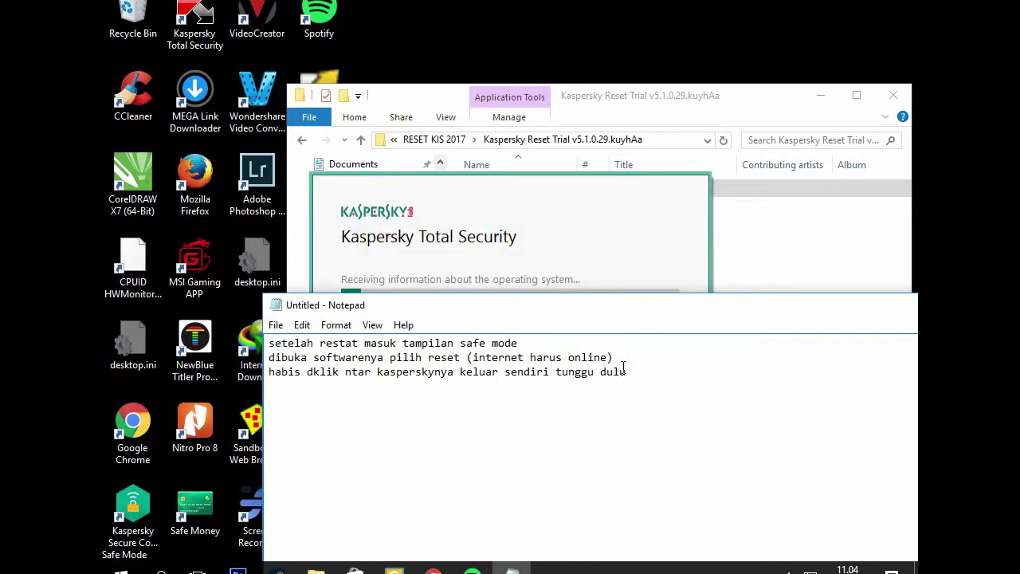
left_click_drag(591, 313, 591, 339)
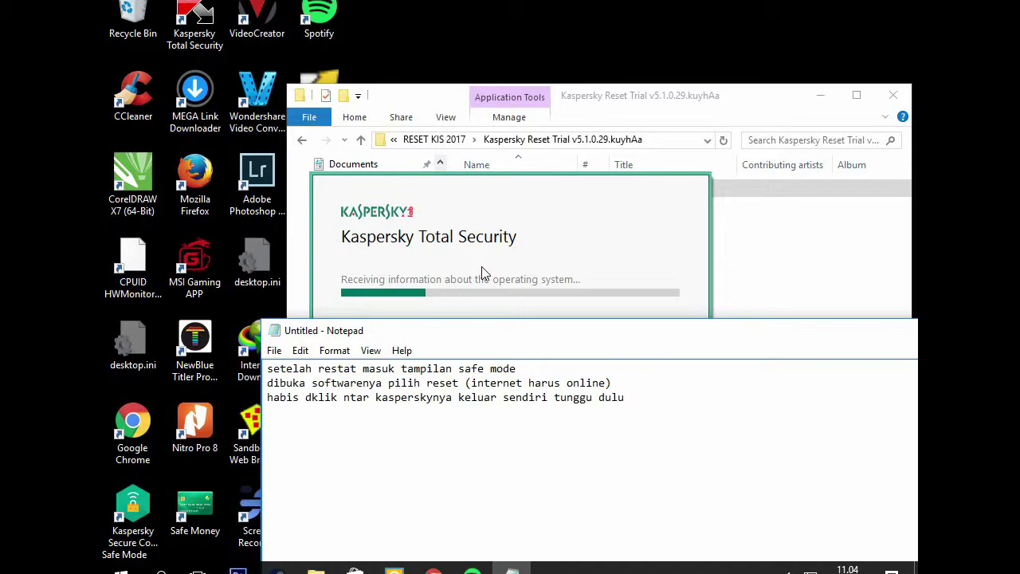
left_click_drag(482, 271, 495, 160)
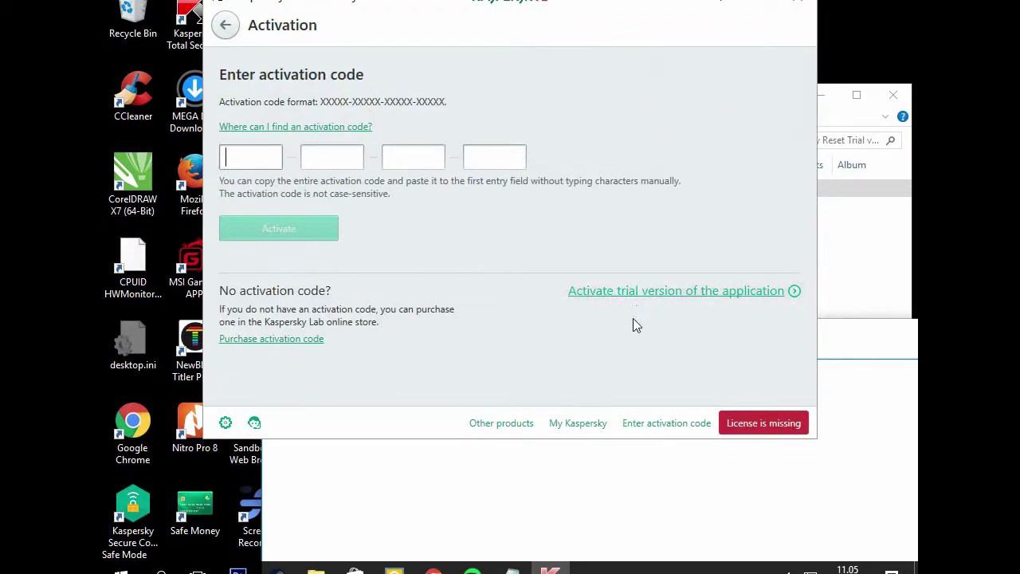
Add the note line "nah kalo udah muncul klik Active trial version blablabla...." and activate the trial version of Kaspersky Total Security
left_click(583, 524)
type("nah ")
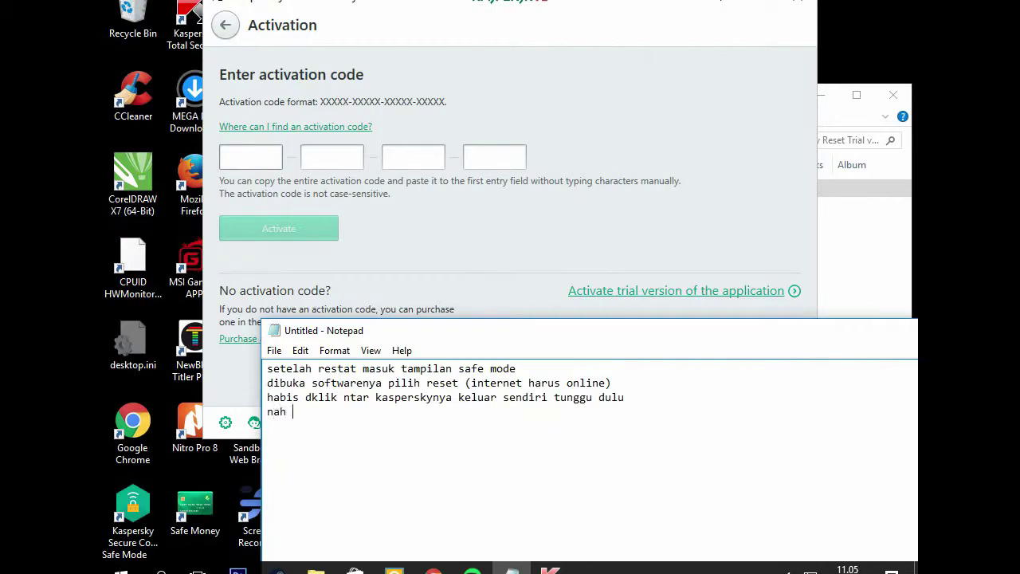
type("kalo udah muncul kli")
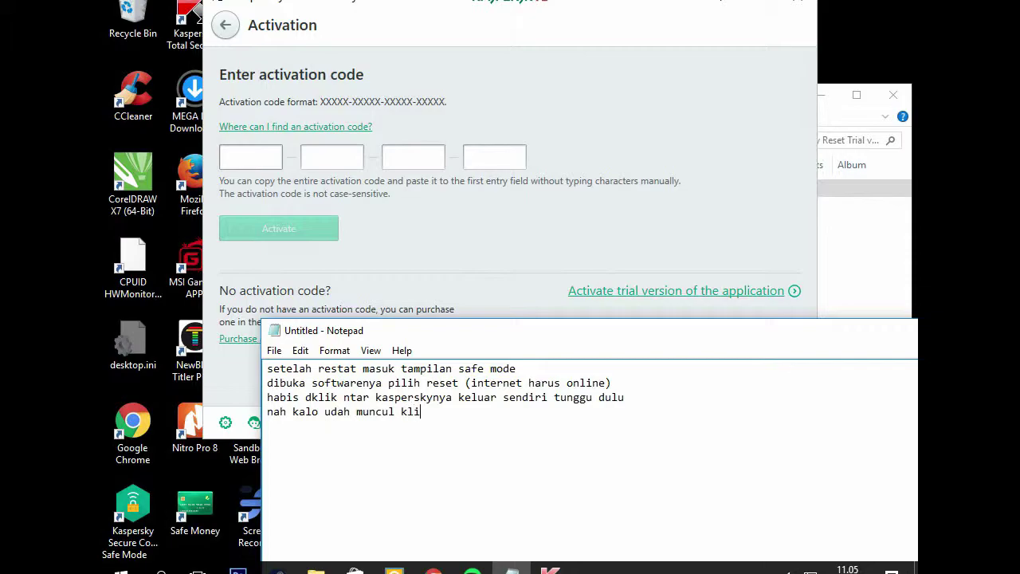
type("k Active trial version ")
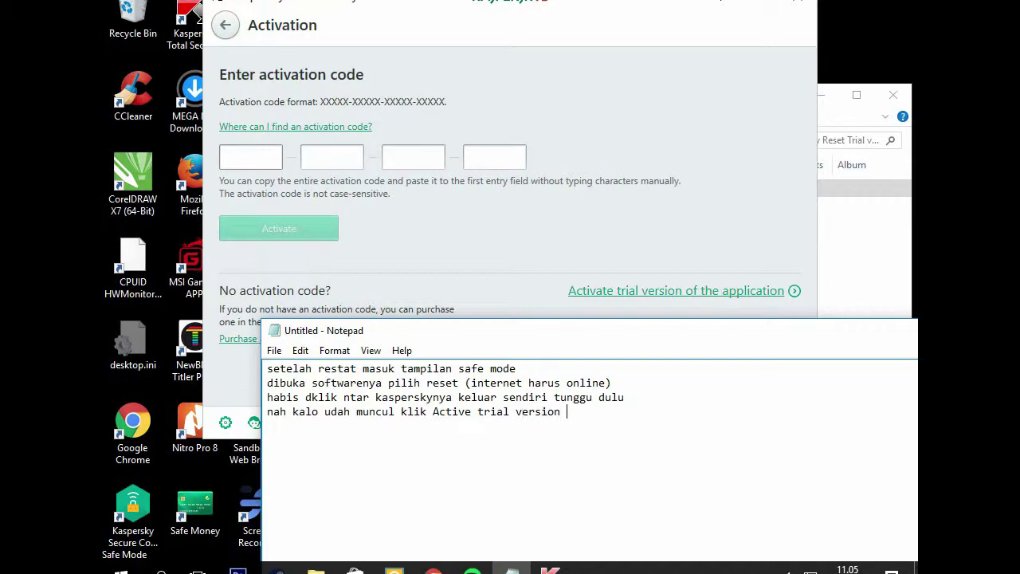
type("blabla la")
left_click(598, 291)
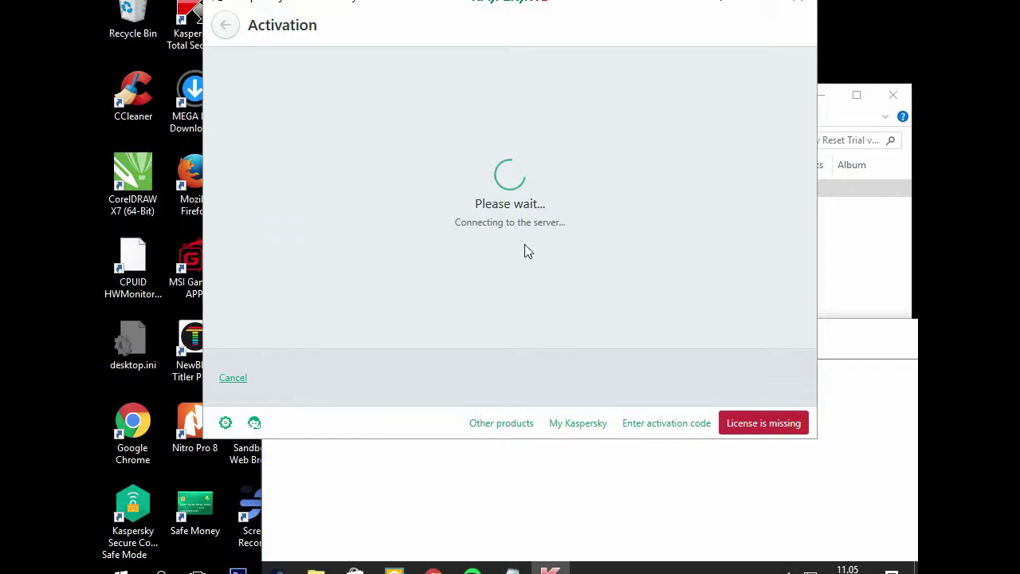
Append "tunggu dulu . ." to the end of the note's trial version line
left_click_drag(536, 489, 543, 488)
left_click(672, 412)
left_click_drag(627, 397, 555, 397)
left_click(678, 412)
type("tunggu disik")
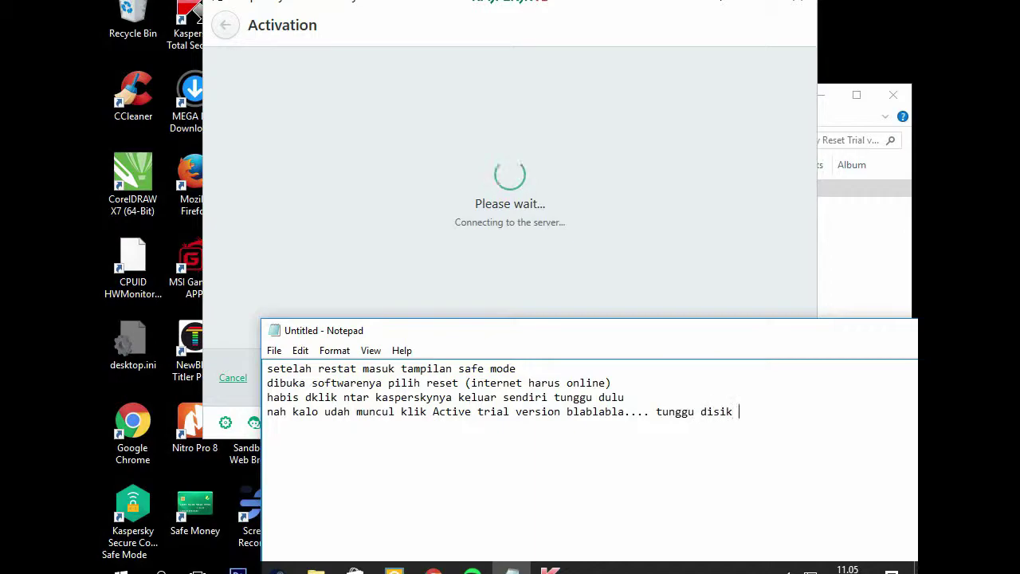
key("BackSpace")
key("BackSpace")
key("BackSpace")
key("BackSpace")
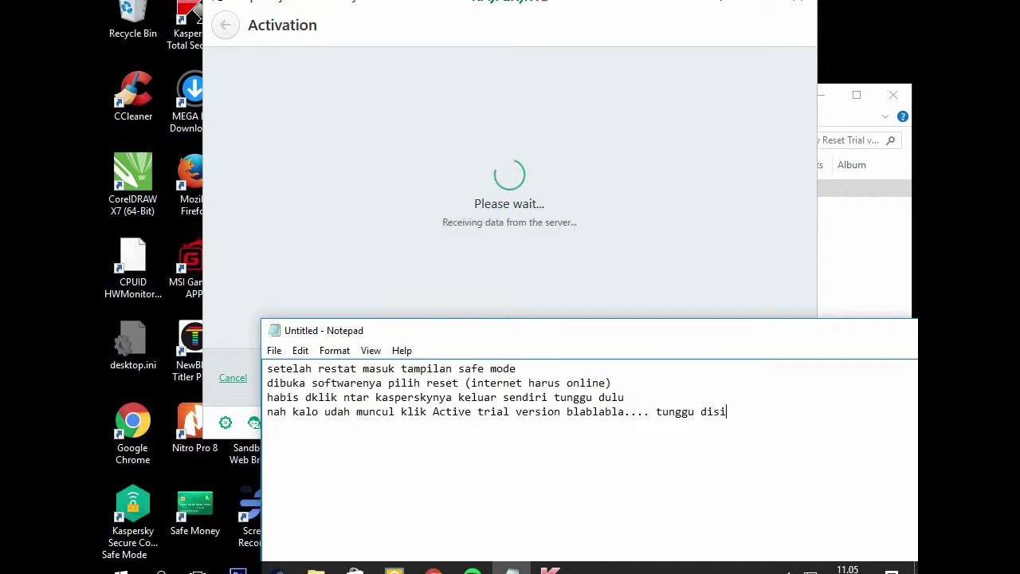
type("ulu")
type(" . .")
Add the note line "selesai udah direset dechhhhhhhhhhh..." and finish the Kaspersky activation wizard
type("selesa")
type("i udah direset")
type(" dechhhh")
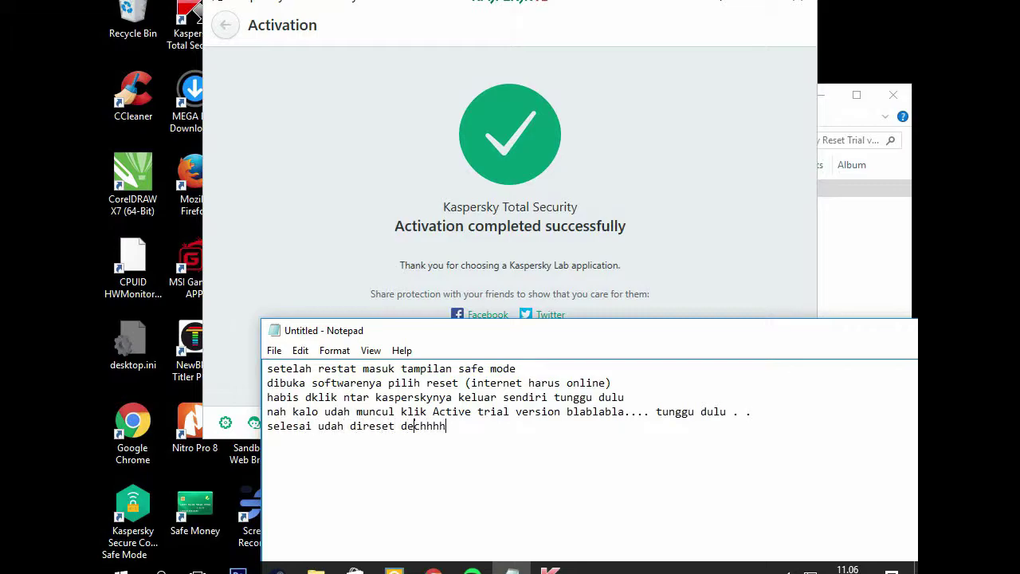
type("hhhhhhh...")
left_click_drag(586, 339, 476, 411)
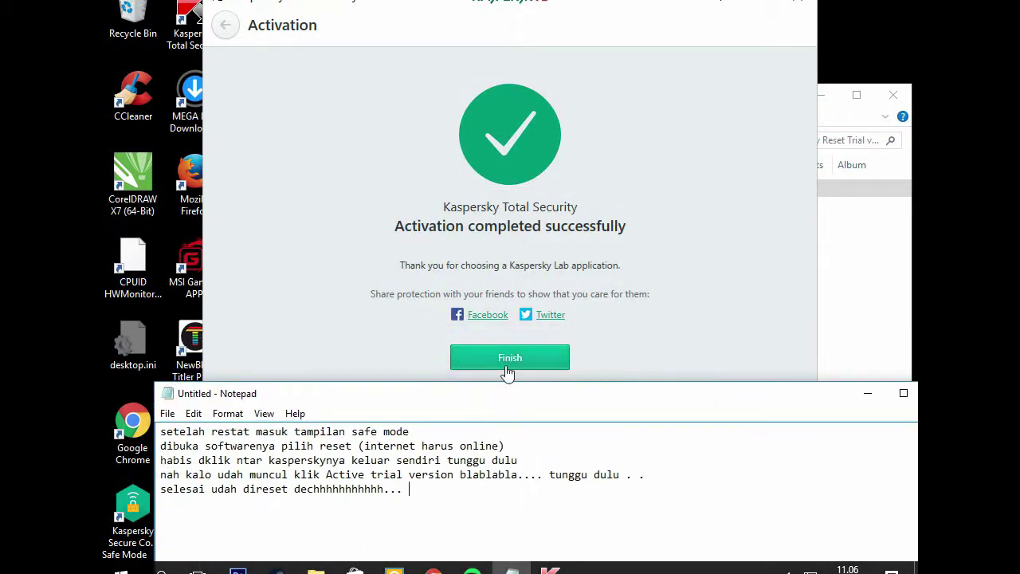
left_click(512, 371)
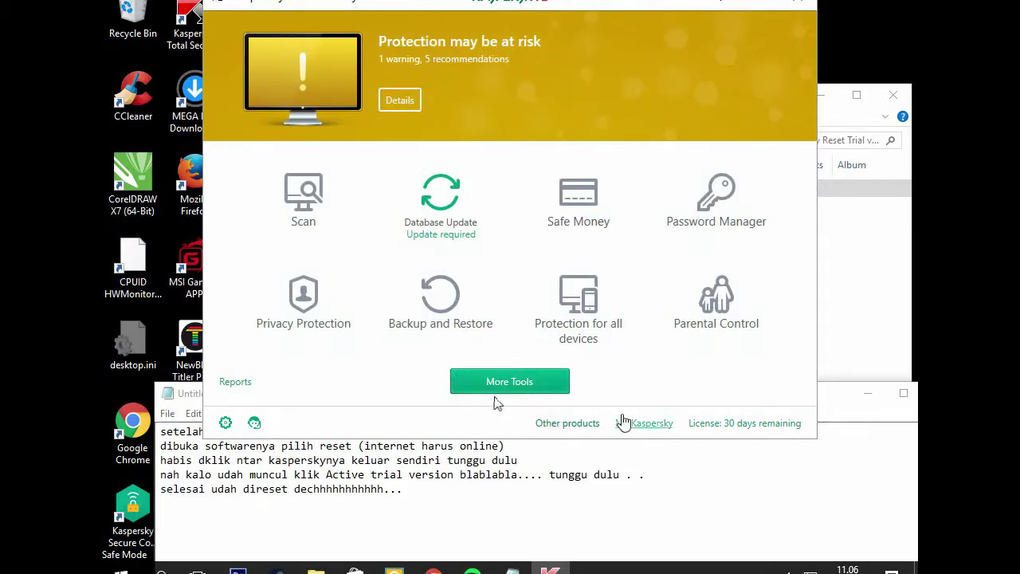
Add a blank line and the note lines "sek belum selesai ngembalikan windows normal" and "masuk run lagi start+r/"
left_click(453, 487)
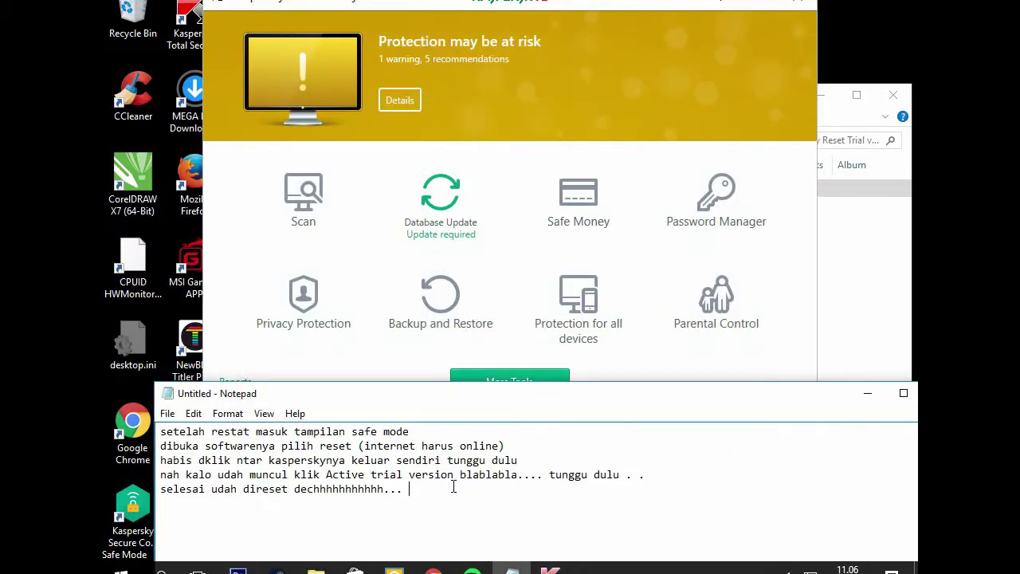
key("Return")
key("Return")
type("sek belum selesai ngembalikan windows normal mas")
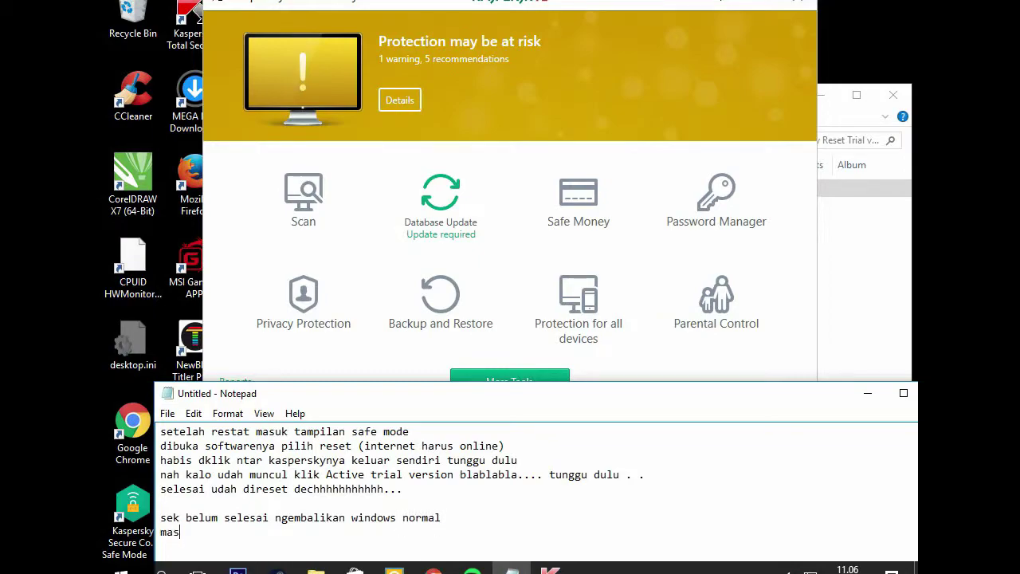
type("uk run lagi start+r/")
Find and open the Windows Run dialog, and move it above the note
key("super")
type("run")
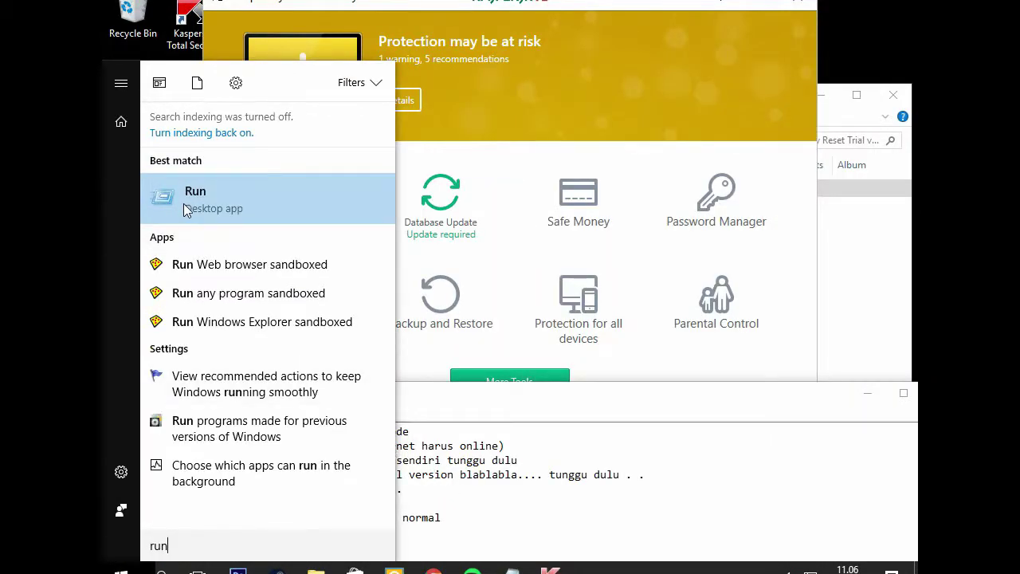
left_click(185, 200)
left_click_drag(239, 381, 618, 217)
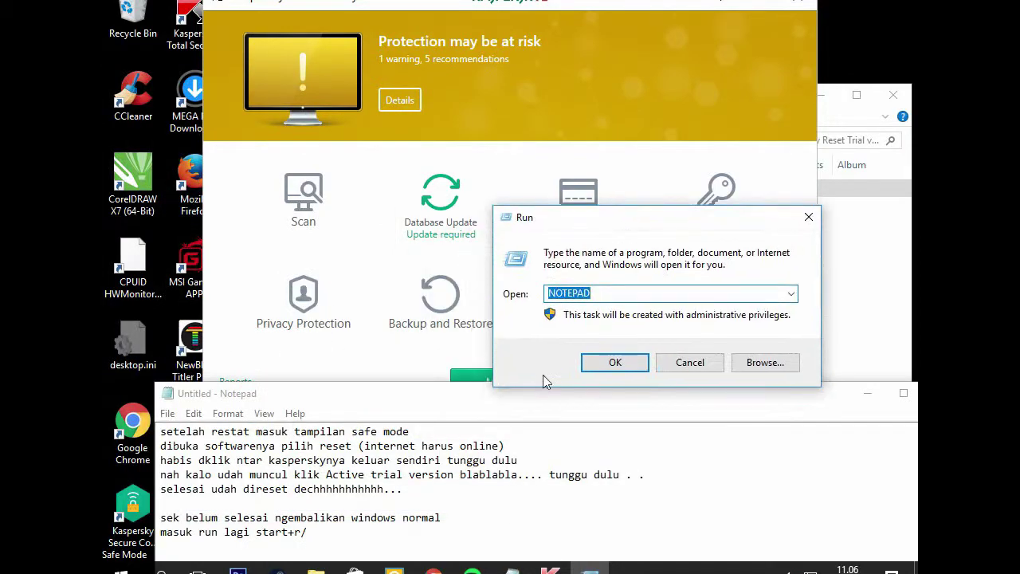
Complete the note's last line with "kayak gitu" and add the line "ketik msconfig lagi"
left_click(337, 532)
type("kay k")
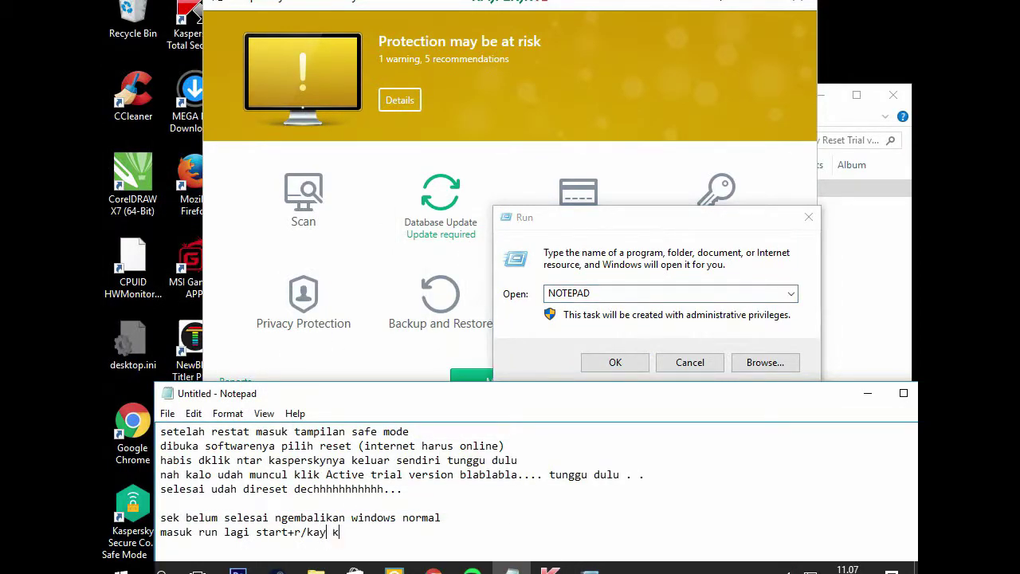
type(" gitu")
type("ketik msco")
type("nfig lagi")
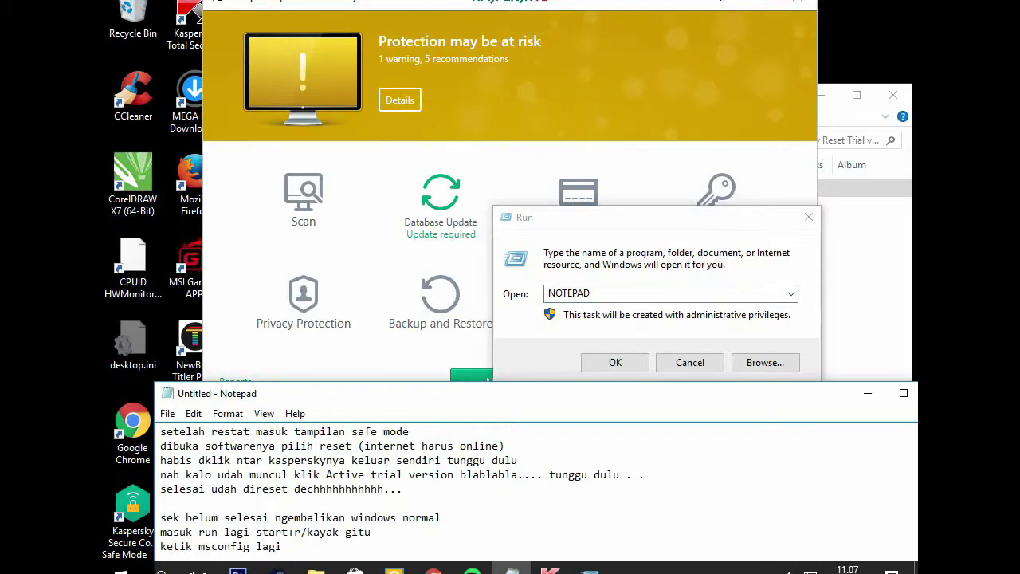
Launch msconfig from the Run dialog and turn off Safe boot in the boot options
left_click(638, 344)
type("mscongif")
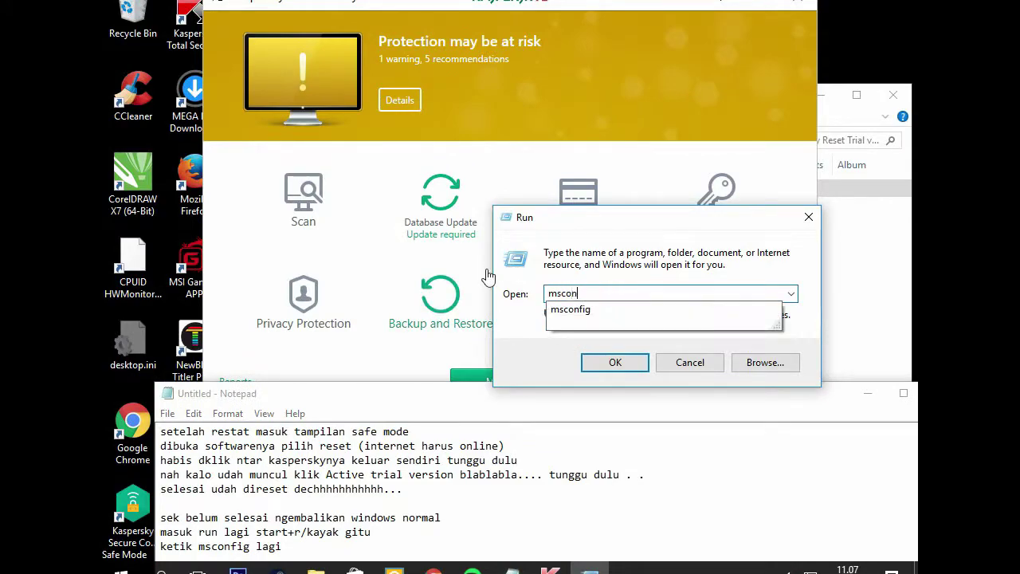
key("BackSpace")
key("BackSpace")
key("BackSpace")
type("fig")
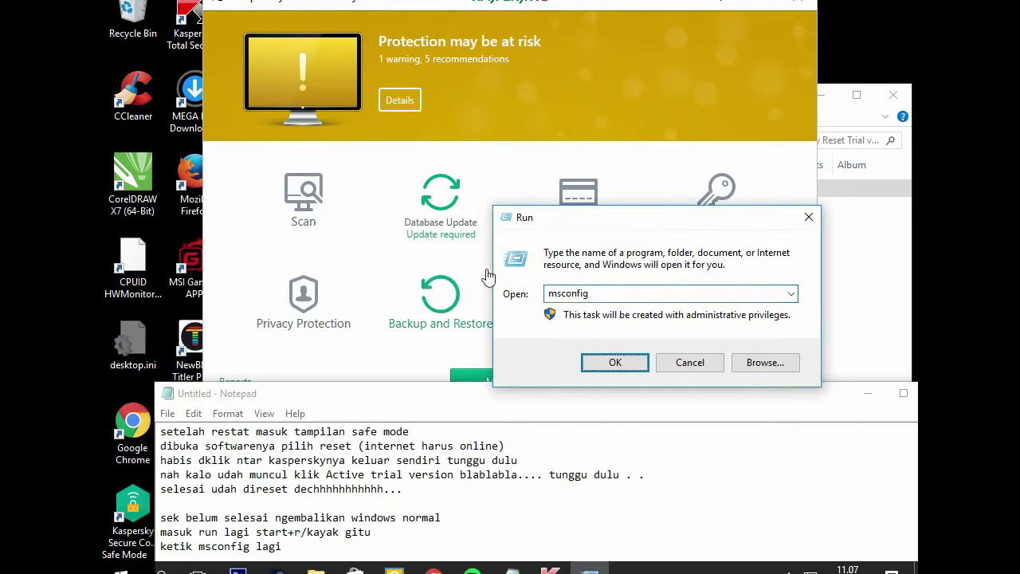
key("Return")
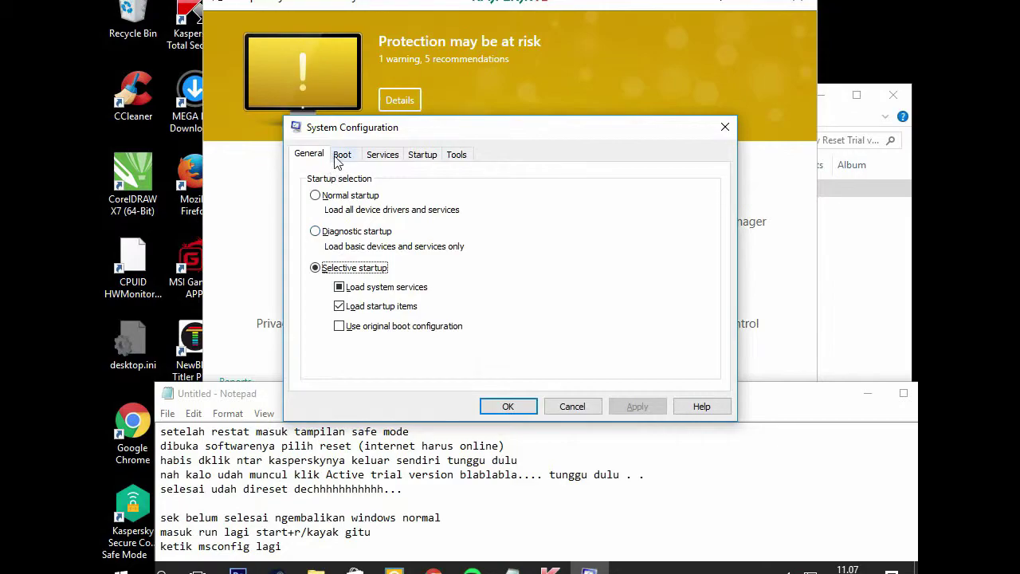
left_click(340, 157)
left_click(318, 307)
Add the line "safe boot e di ilangi lagi" at the end of the note
left_click(308, 532)
left_click(300, 551)
key("Return")
type("safe boot ")
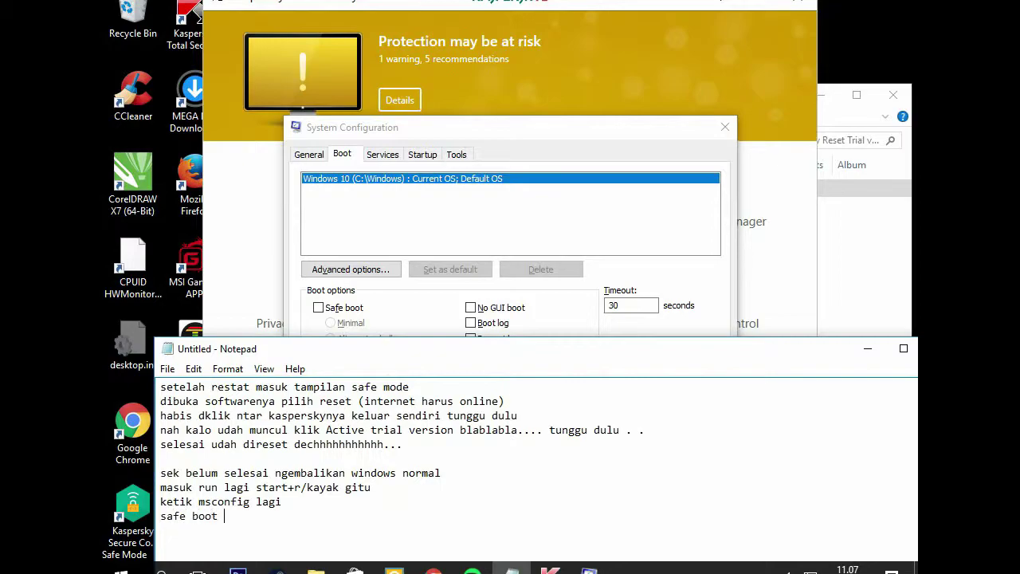
type("e di ilang")
key("BackSpace")
key("BackSpace")
key("BackSpace")
type("angi lagi")
Move the System Configuration window clear of the note and append "- ok- restat" to the note's last line
left_click(472, 131)
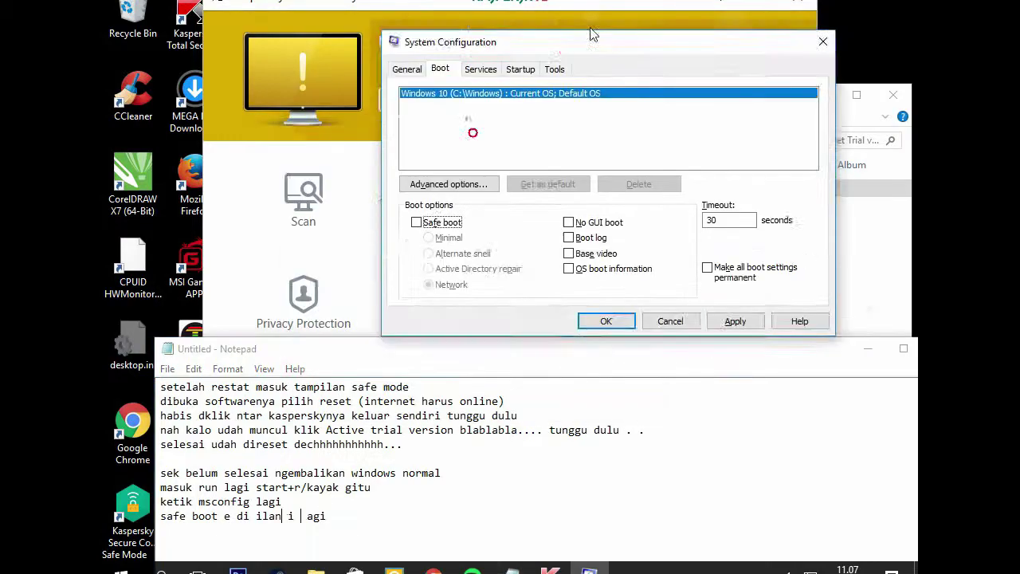
left_click(414, 509)
type("- ok- restat")
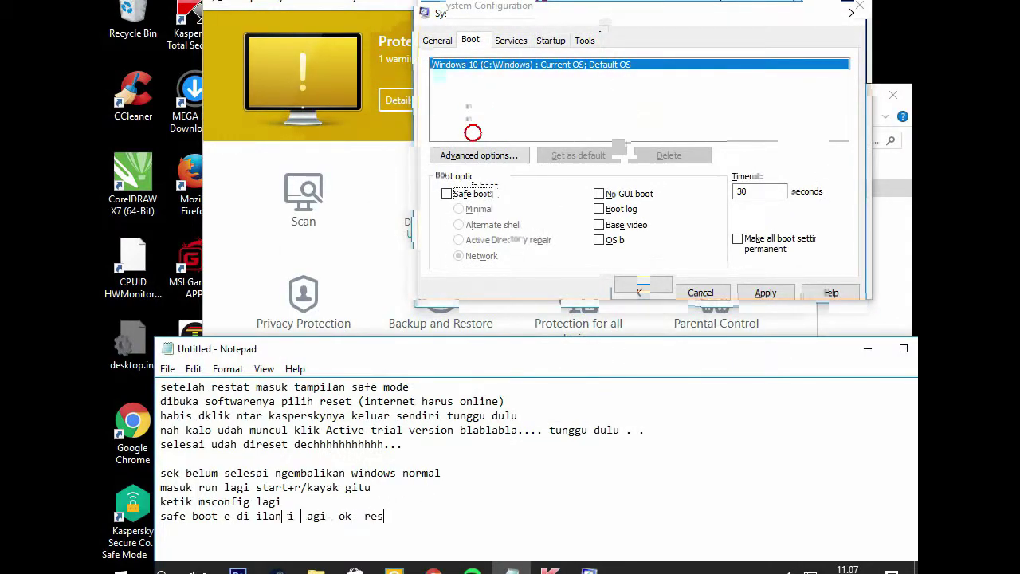
Confirm the changed boot settings in System Configuration and append ".donee" to the note's last line
left_click(653, 292)
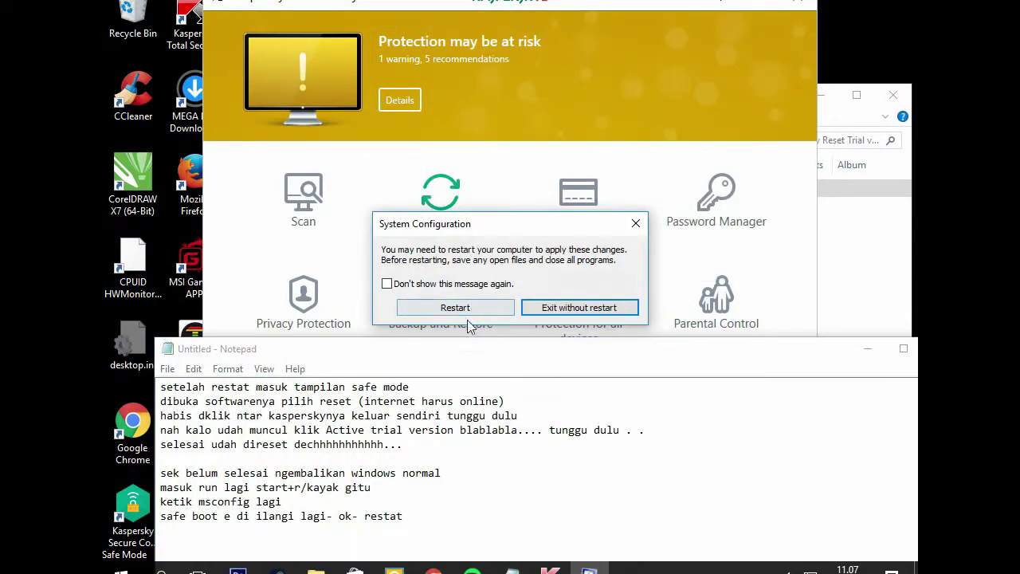
left_click(431, 514)
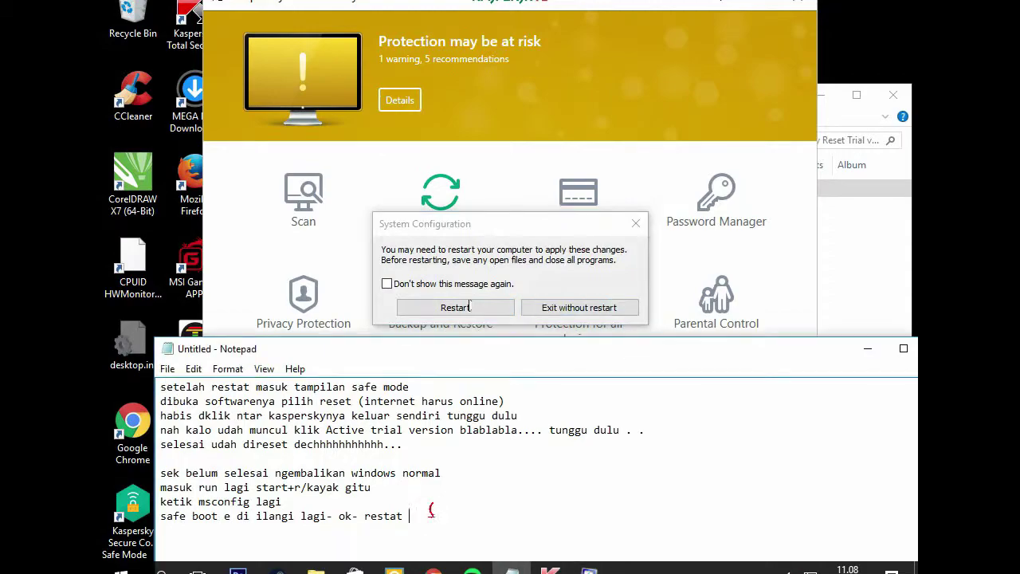
type(".donee")
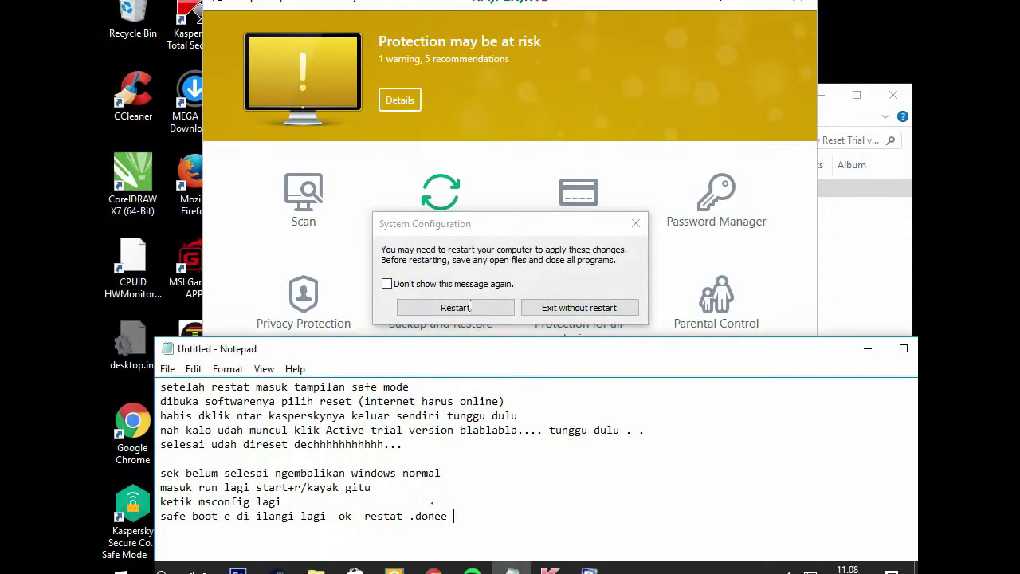